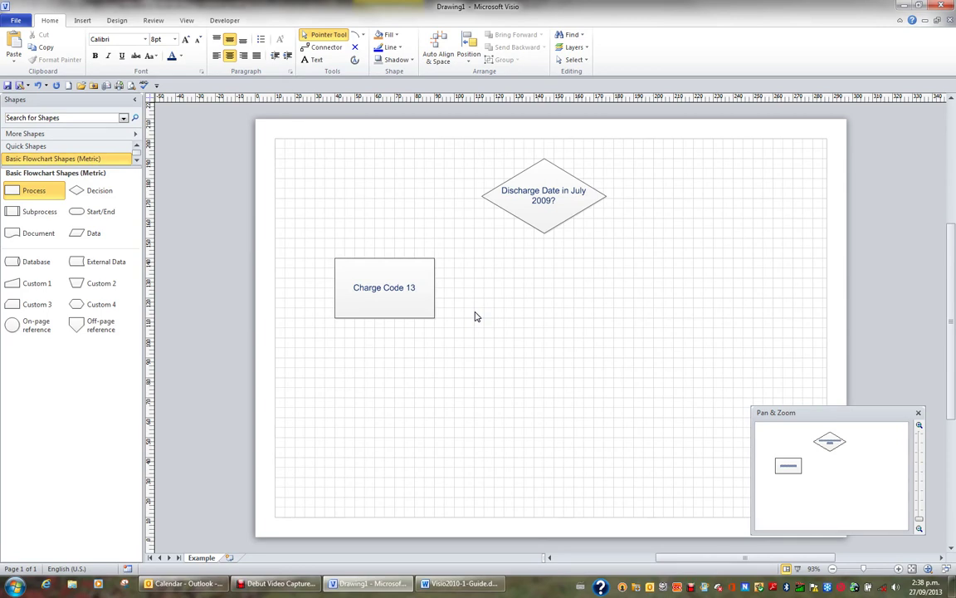
- Duplicate the Charge Code 13 box and place the copy level with the original, below and to the right of the decision diamond
left_click(399, 303)
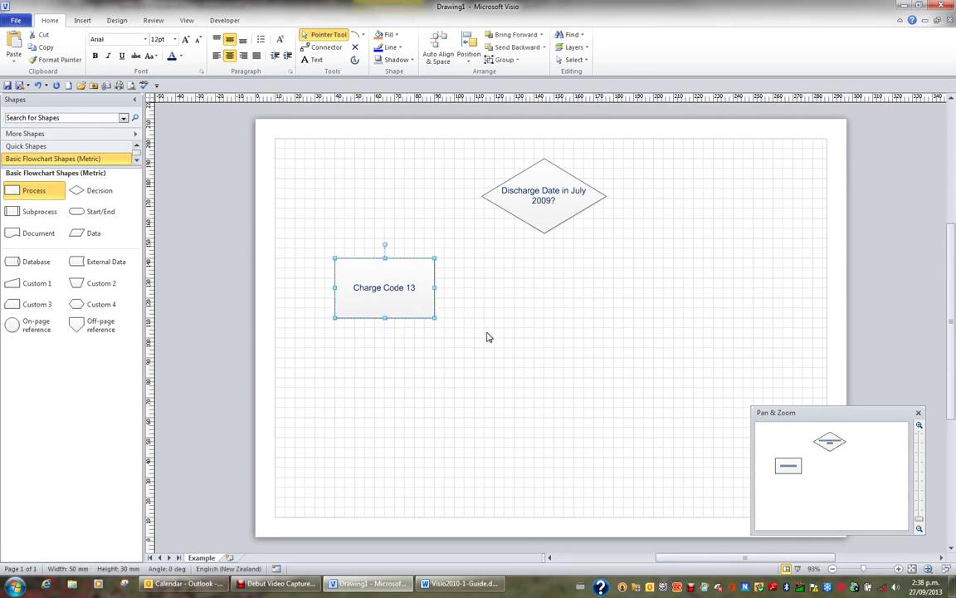
key("ctrl+d")
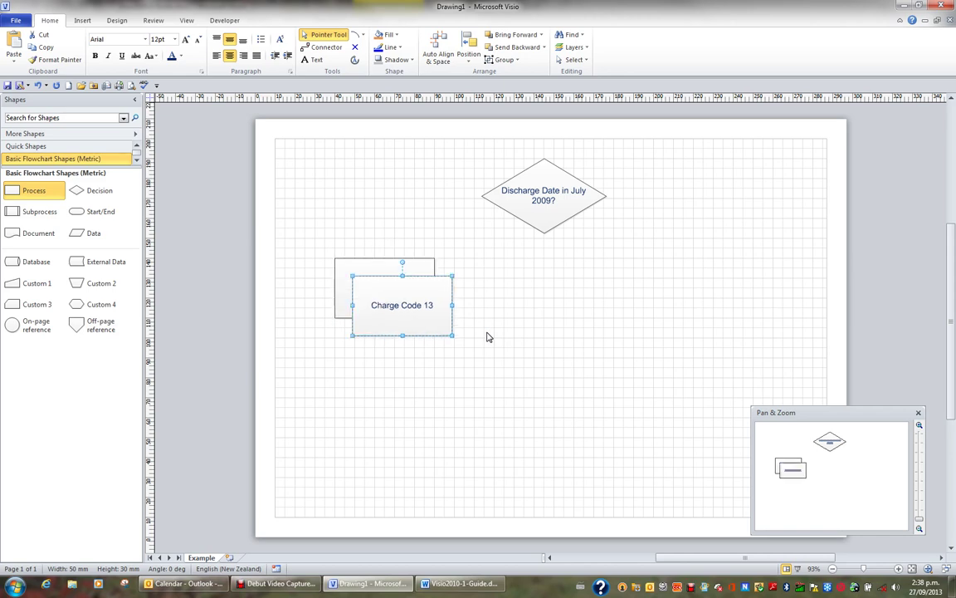
left_click_drag(430, 308, 709, 292)
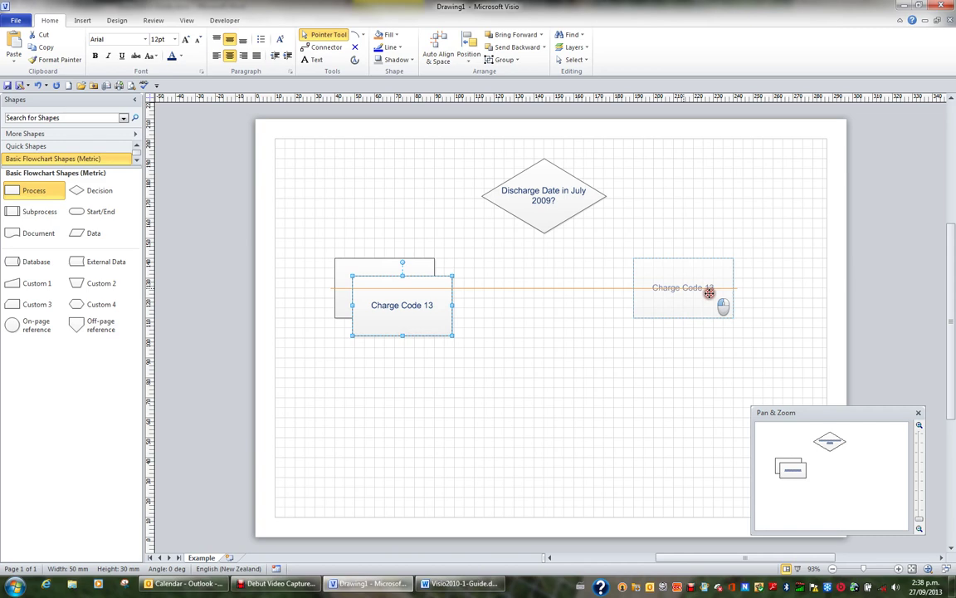
mouse_move(709, 293)
left_mouse_down()
mouse_move(705, 331)
mouse_move(680, 333)
mouse_move(707, 291)
left_mouse_up()
left_click_drag(707, 292, 707, 291)
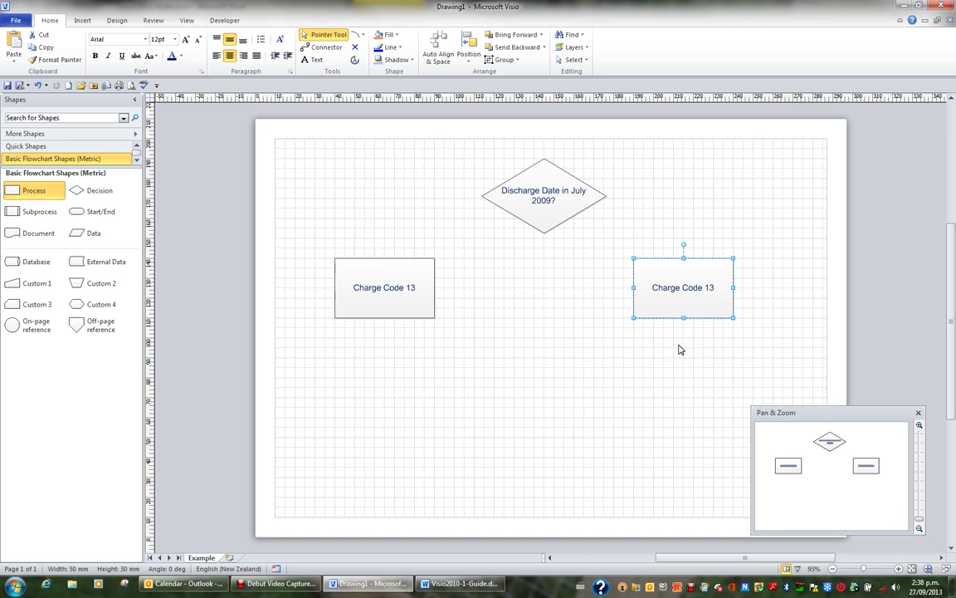
- Place two more copies of the Charge Code 13 box in a column directly beneath the original box
key("ctrl+d")
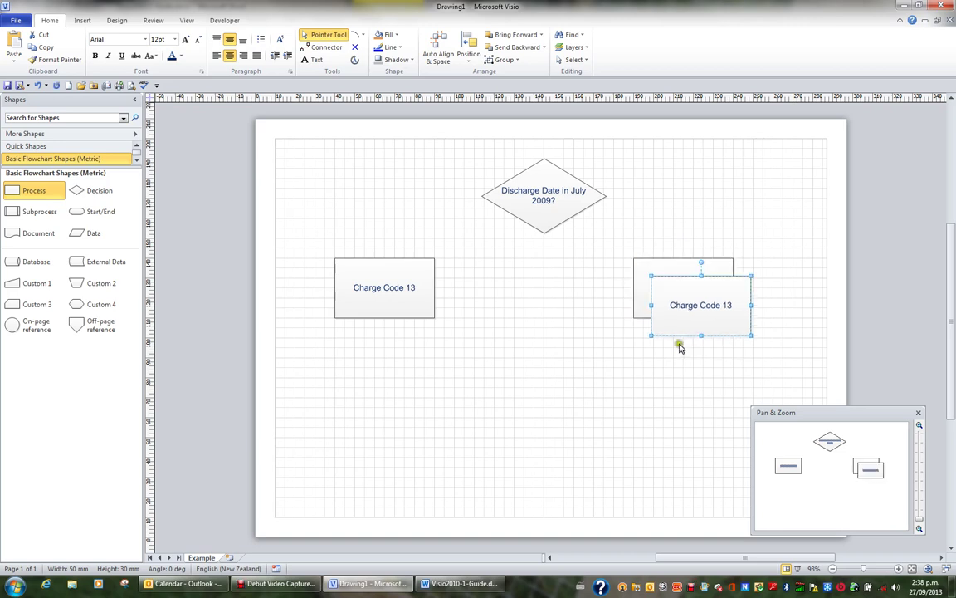
left_click_drag(694, 304, 372, 400)
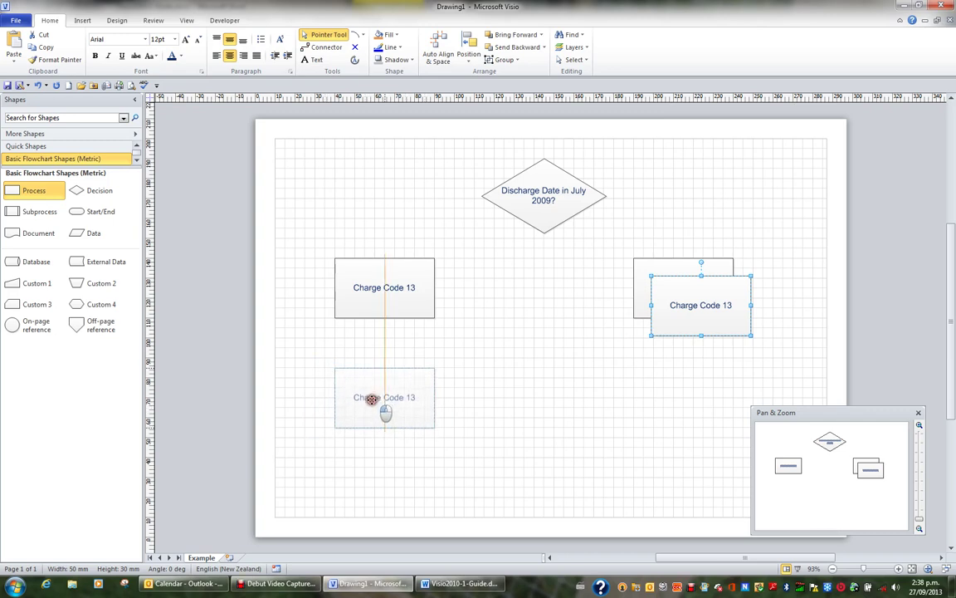
left_click_drag(372, 399, 372, 400)
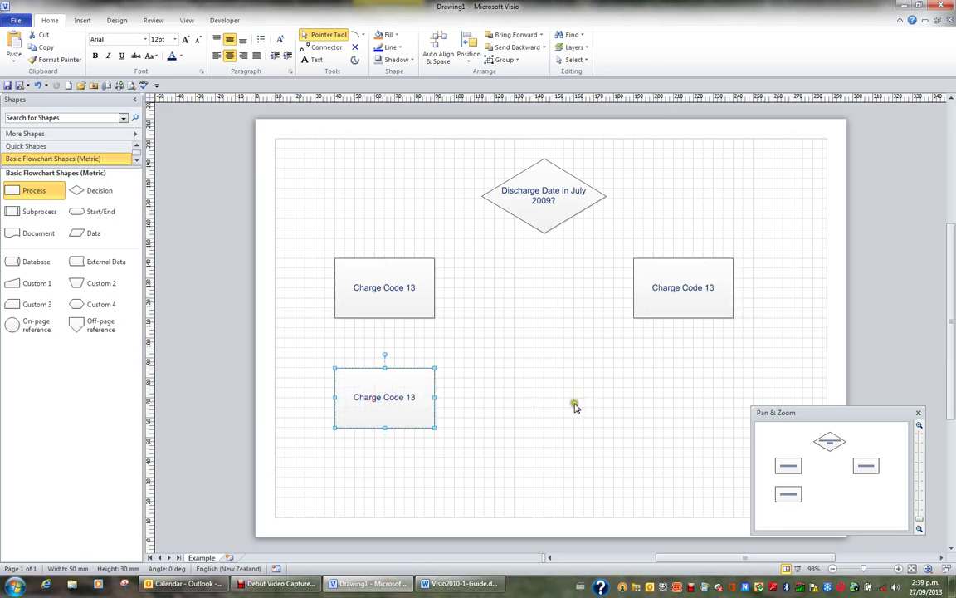
left_click_drag(389, 405, 384, 487)
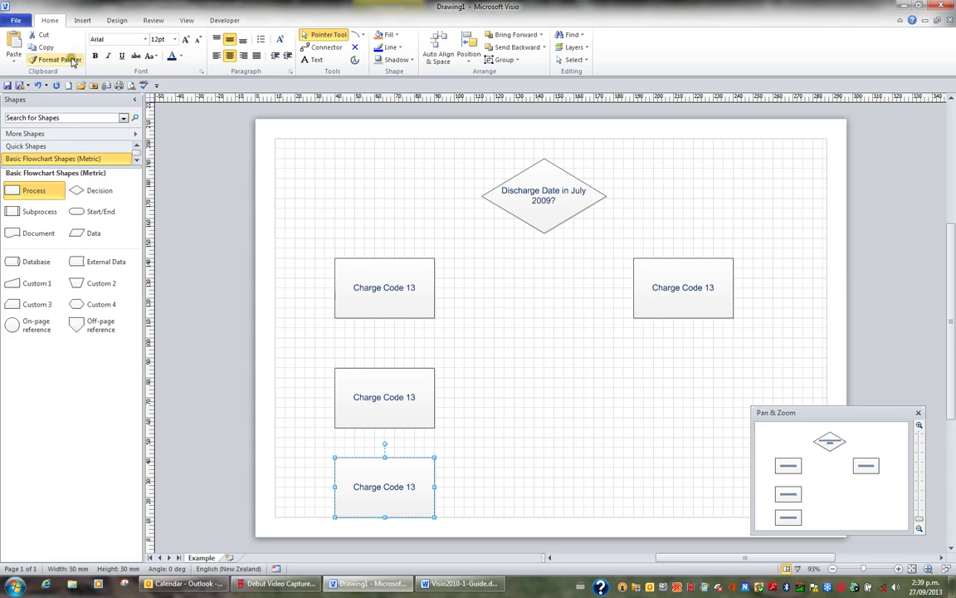
left_click(44, 49)
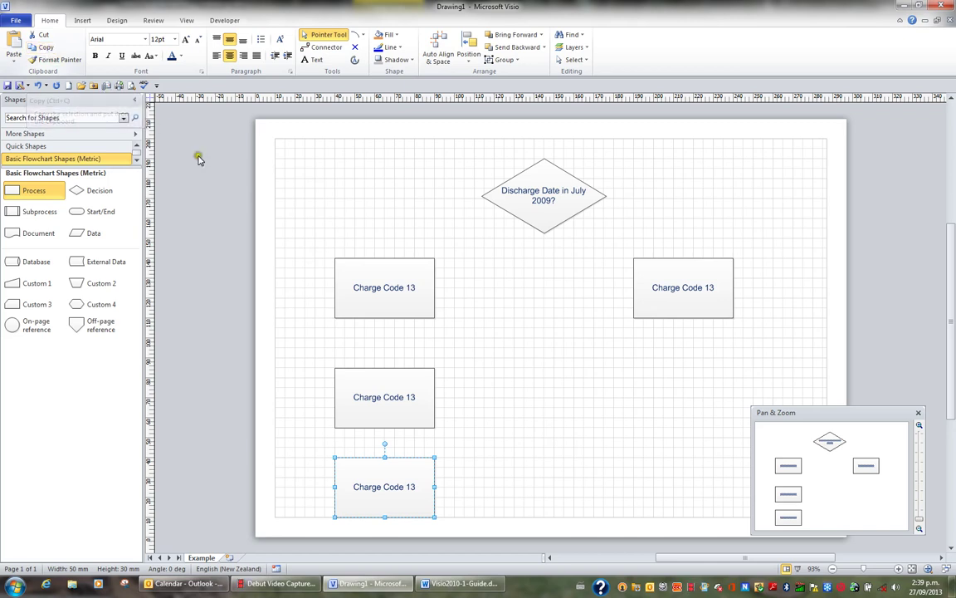
left_click(564, 472)
- Stamp eleven Document shapes across the empty area below and between the Charge Code 13 boxes
key("ctrl+shift")
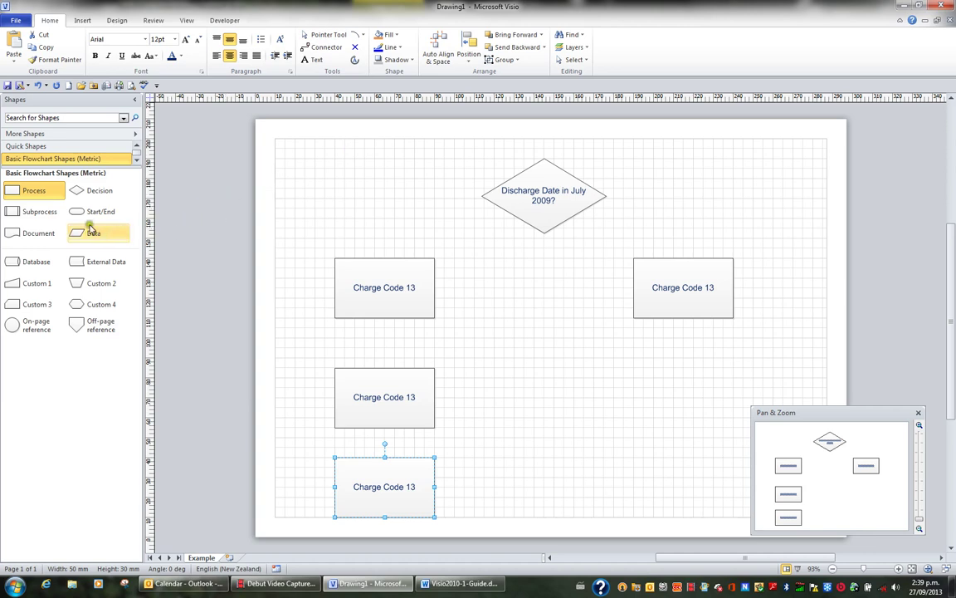
left_click_drag(37, 233, 512, 357)
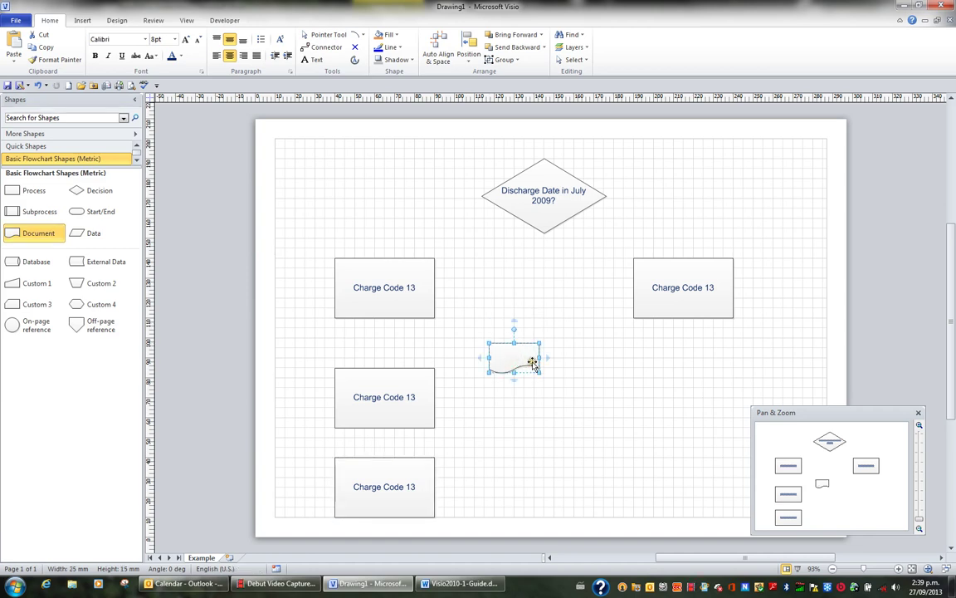
left_click(573, 344)
left_click(630, 354)
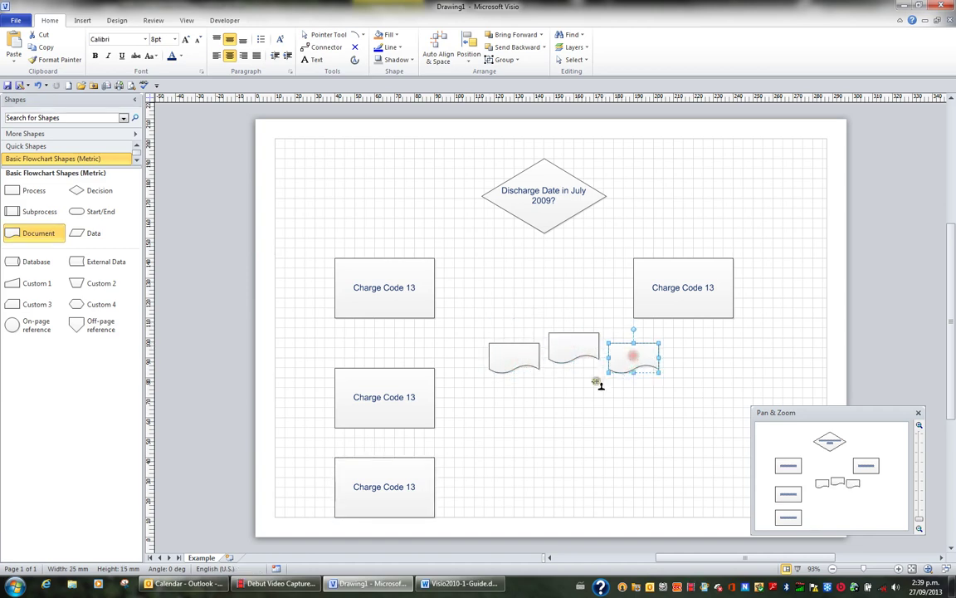
left_click(578, 389)
left_click(508, 399)
left_click(581, 426)
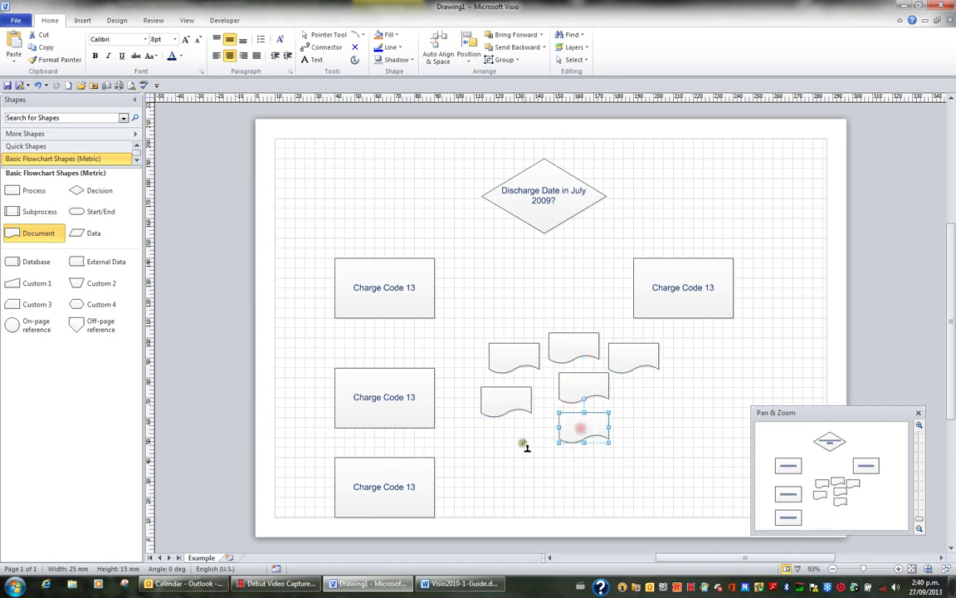
left_click(523, 442)
left_click(663, 456)
left_click(649, 406)
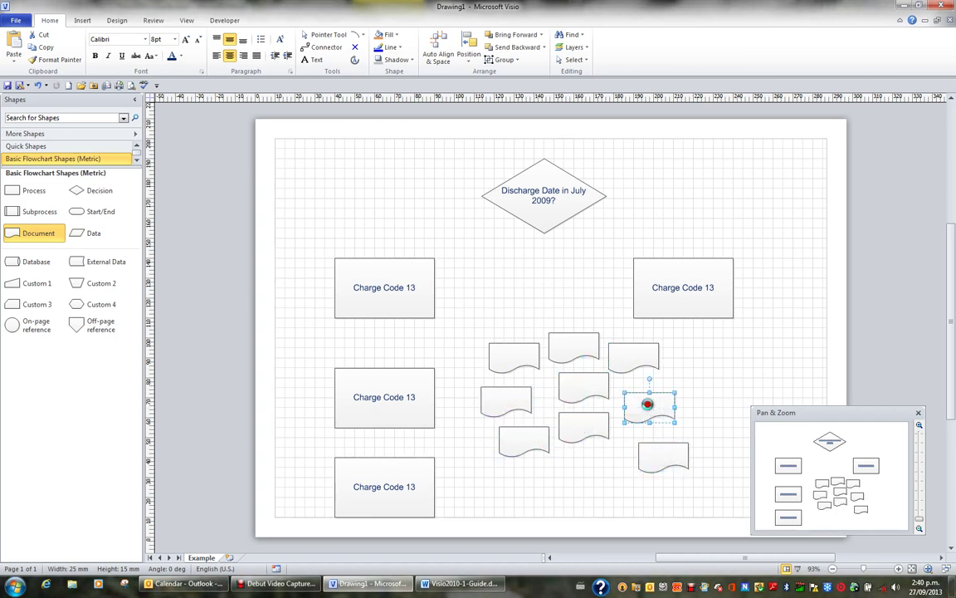
left_click(693, 381)
left_click(599, 458)
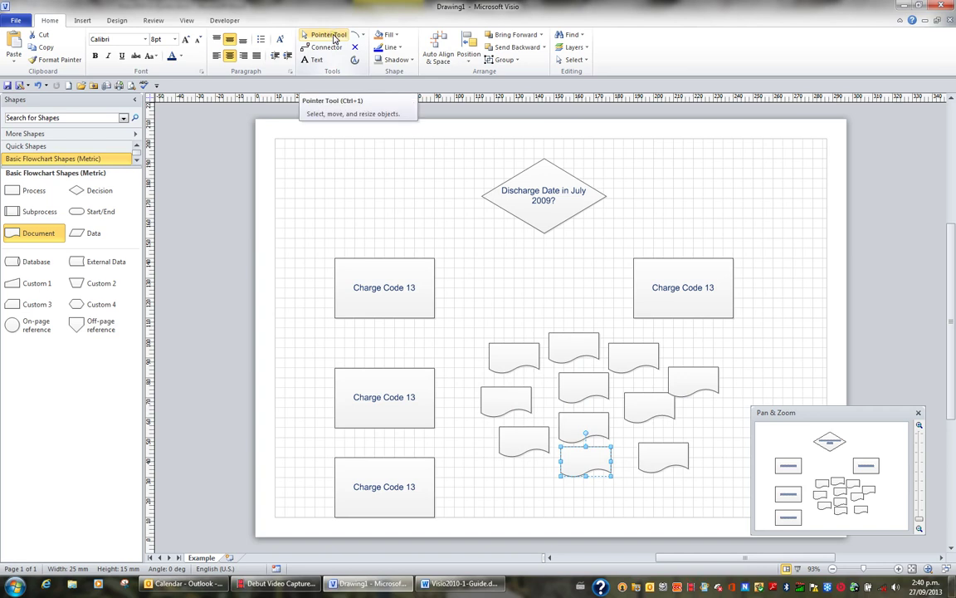
left_click(335, 38)
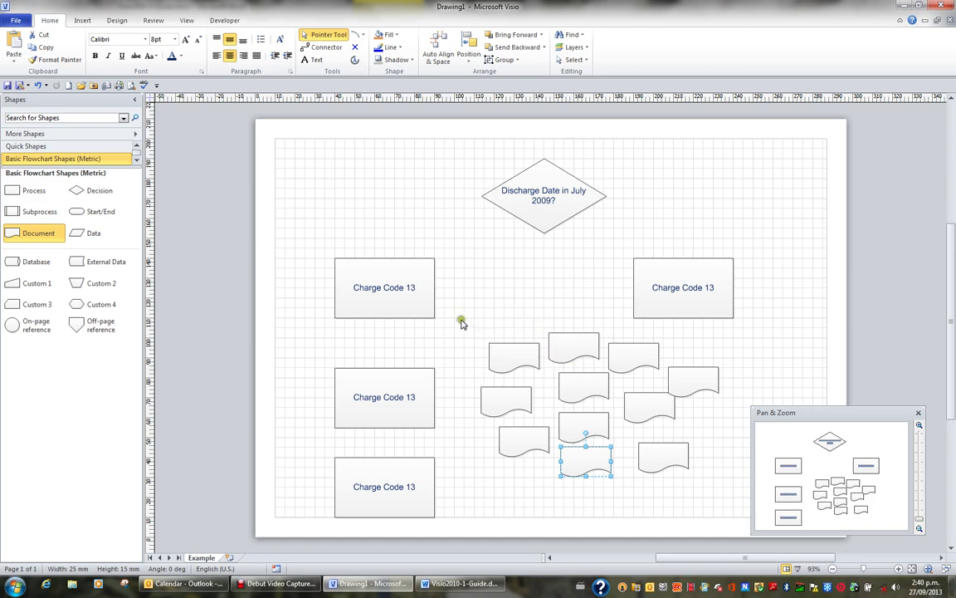
- Select all eleven Document shapes and move them together slightly to the left
left_click_drag(456, 322, 730, 489)
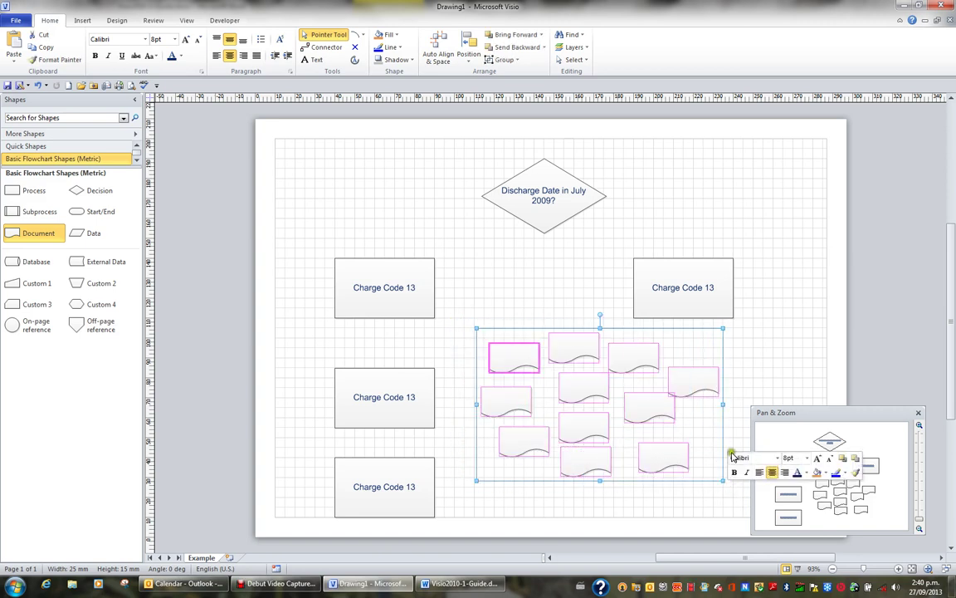
left_click(739, 360)
left_click(523, 359)
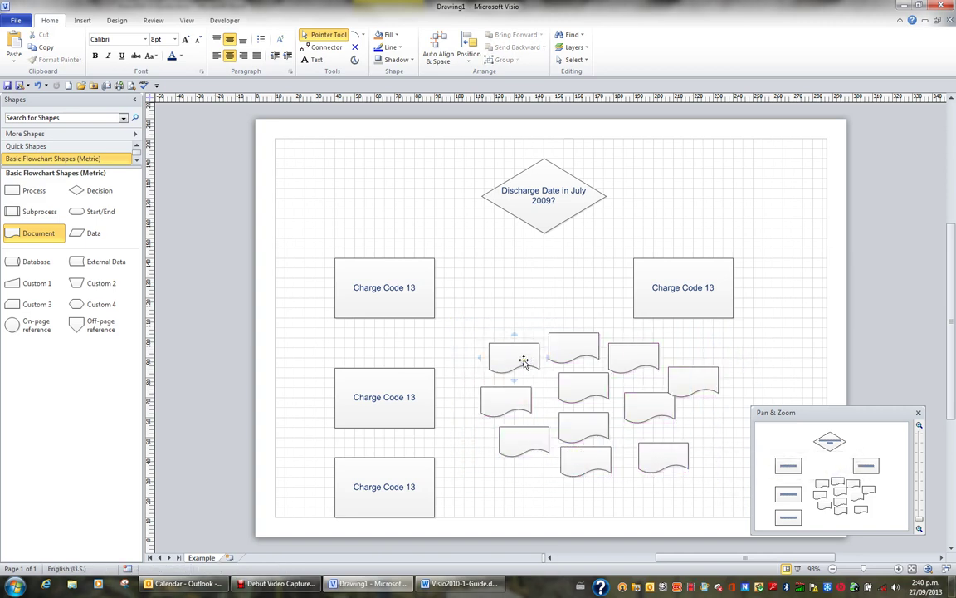
left_click(578, 350, "shift")
left_click(576, 389, "shift")
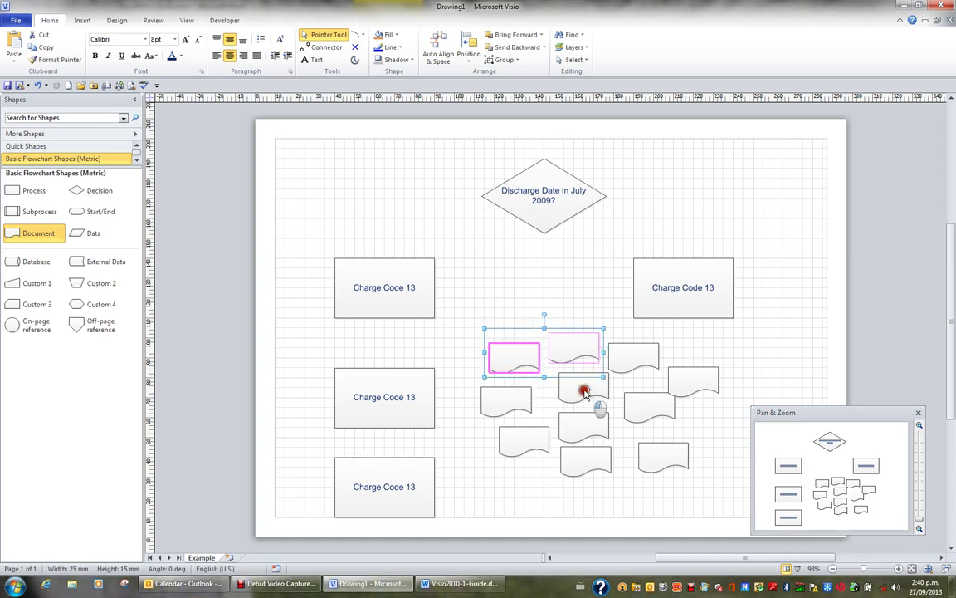
left_click(514, 409, "shift")
left_click(537, 437, "shift")
left_click(571, 429, "shift")
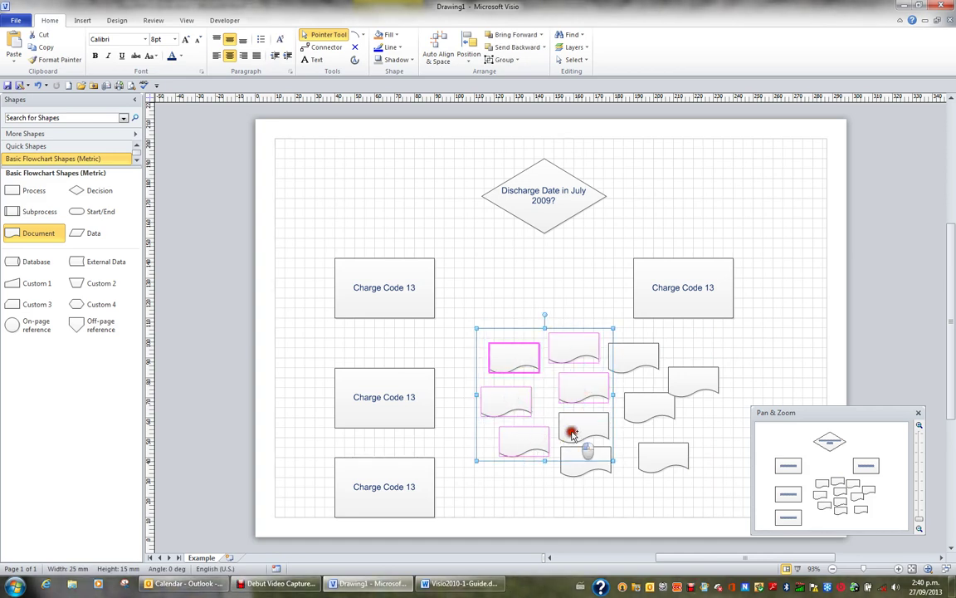
left_click(646, 410, "shift")
left_click(634, 361, "shift")
left_click(704, 375, "shift")
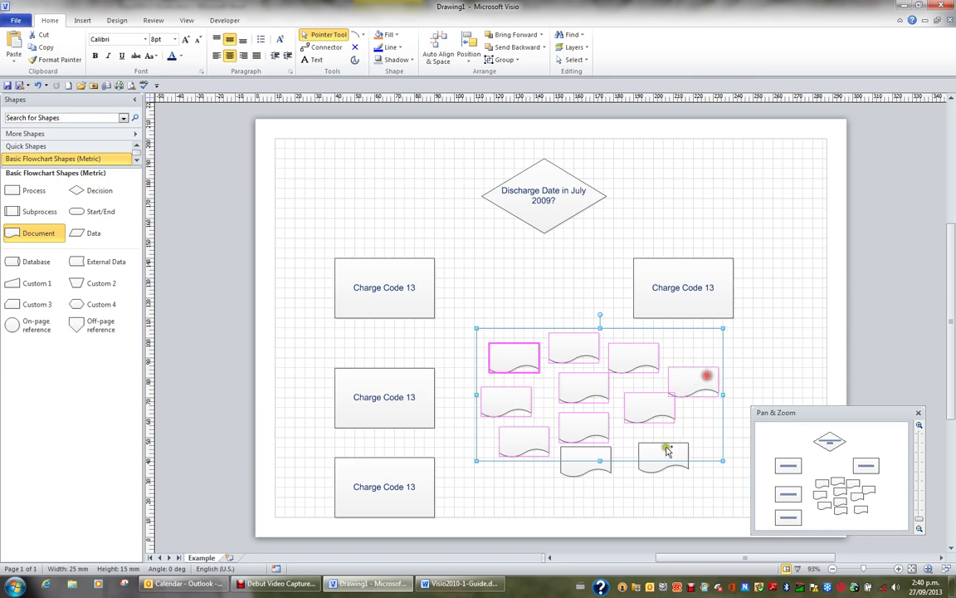
left_click(652, 461, "shift")
left_click(581, 457, "shift")
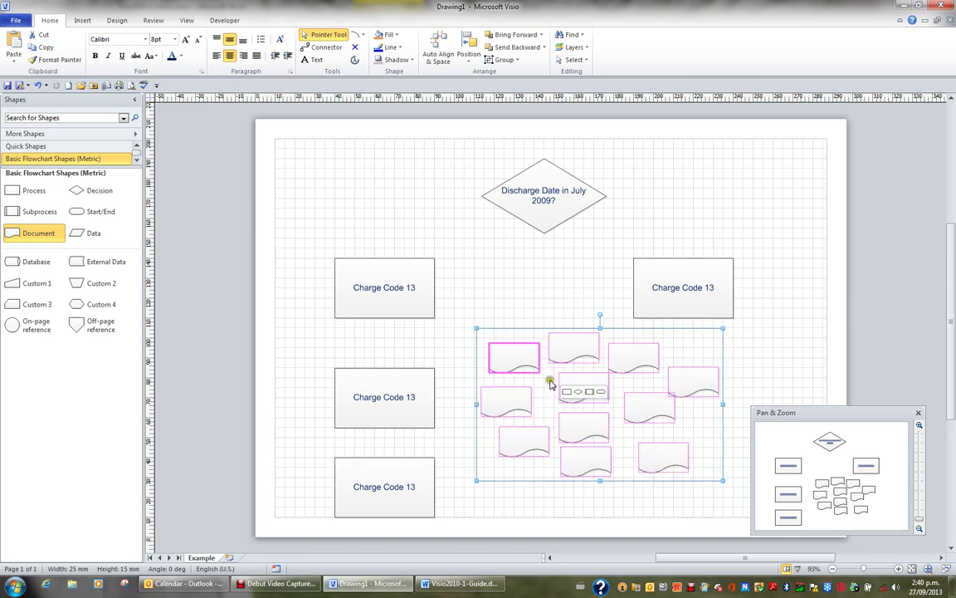
left_click_drag(537, 383, 508, 394)
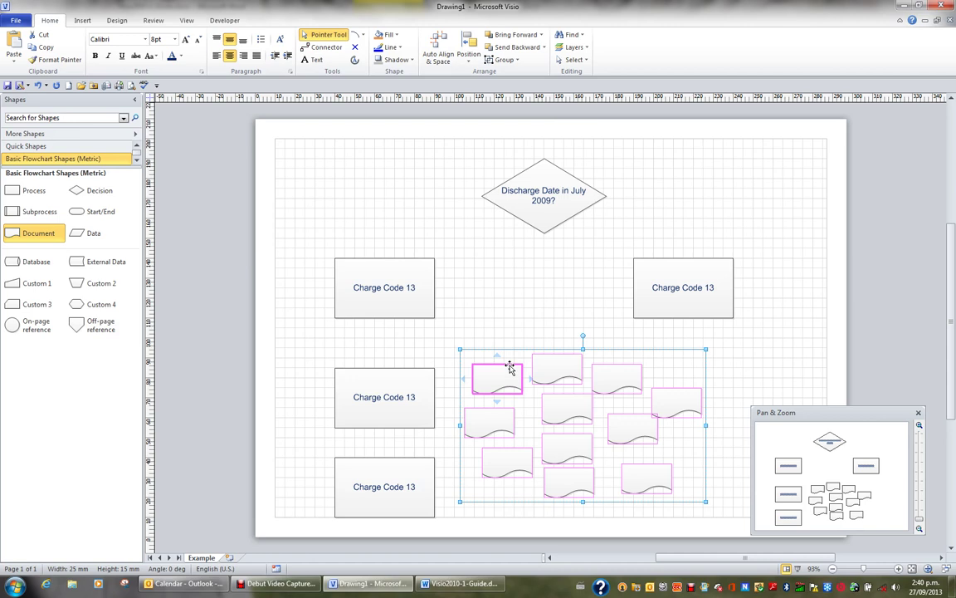
left_click_drag(510, 367, 514, 341)
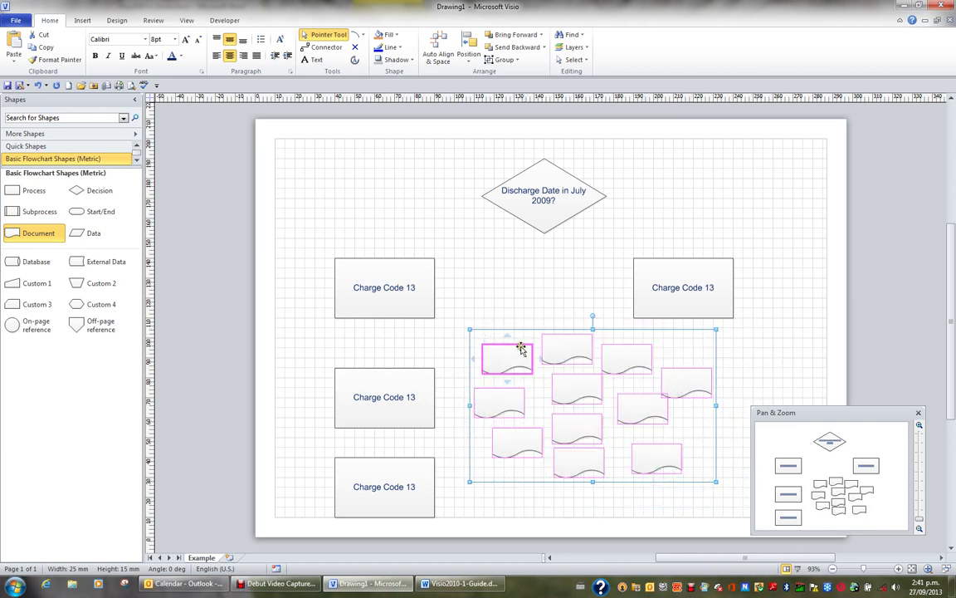
- Delete all the Document shapes and the two lower Charge Code 13 boxes
mouse_move(548, 352)
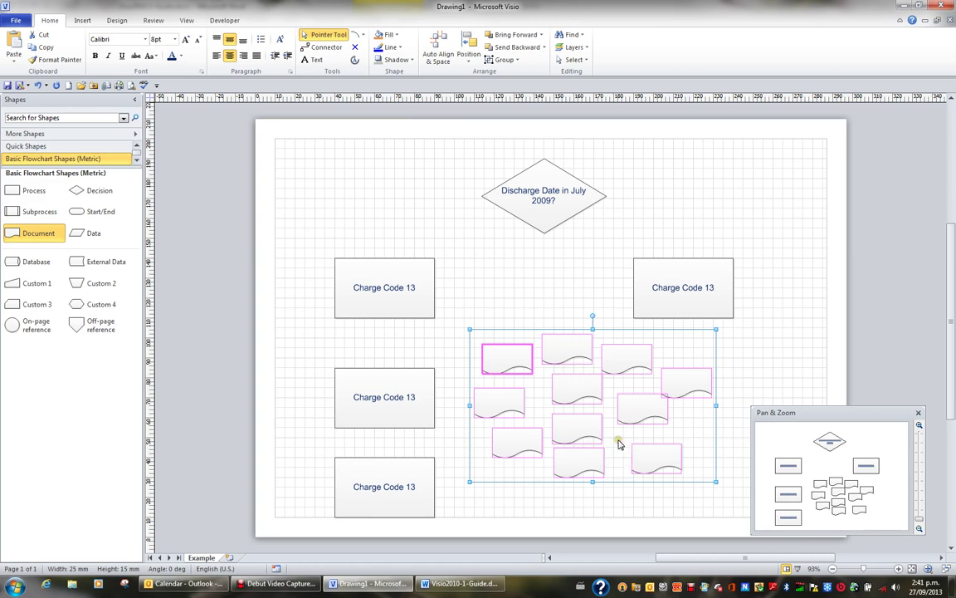
key("Delete")
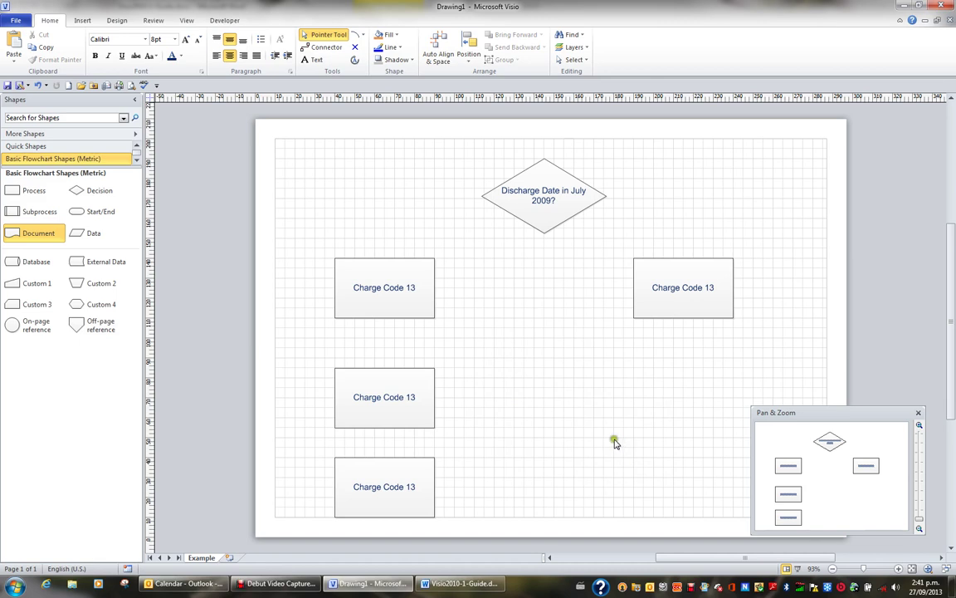
left_click(409, 481)
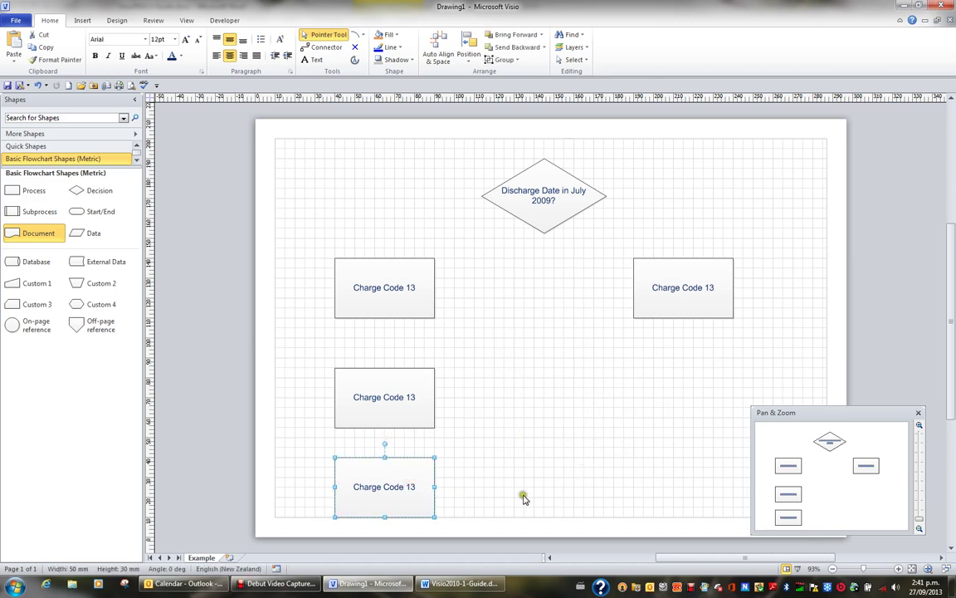
key("Delete")
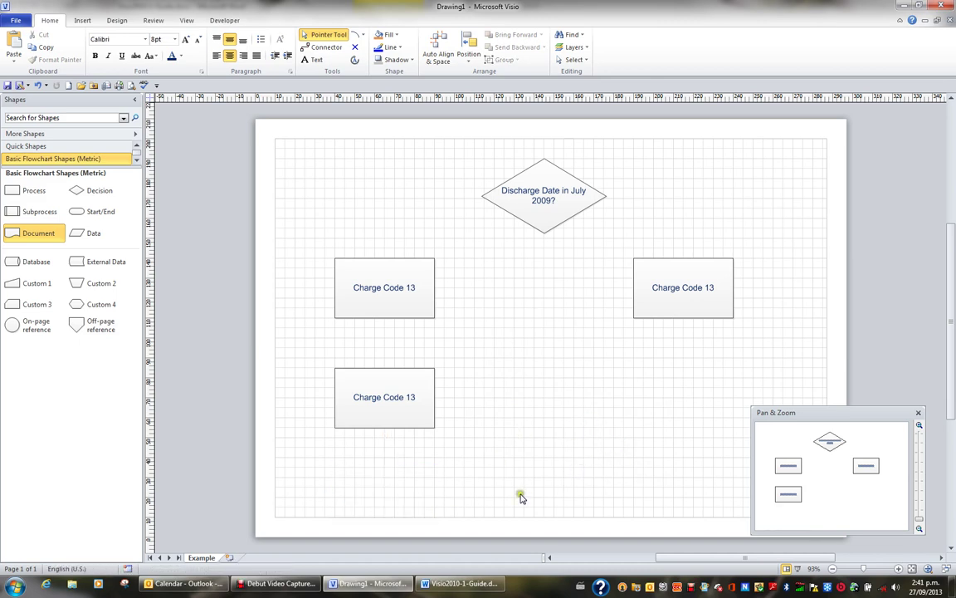
left_click(415, 399)
key("Delete")
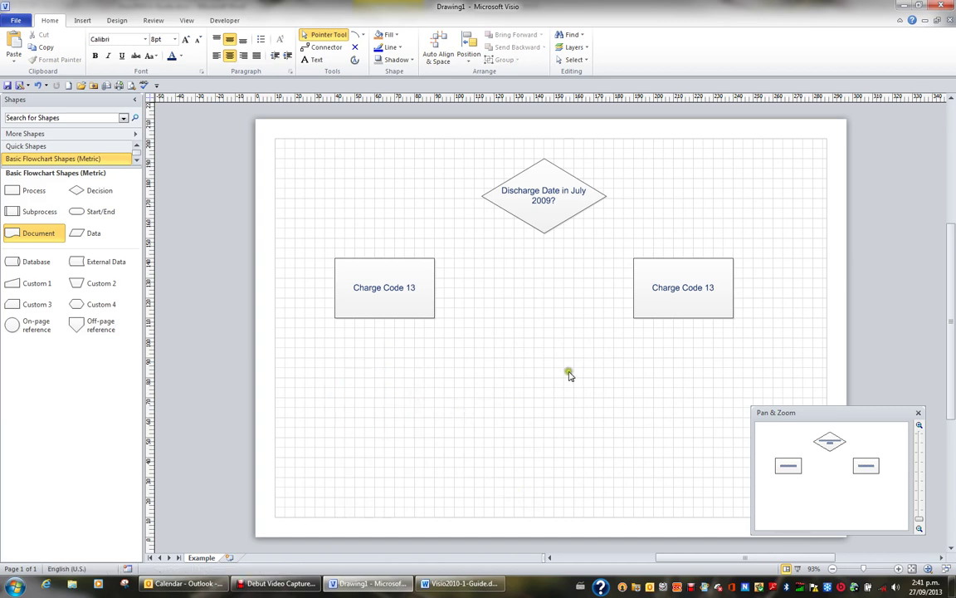
- Change the text of the right-hand process box to "Charge Code 35"
mouse_move(685, 292)
left_click(696, 299)
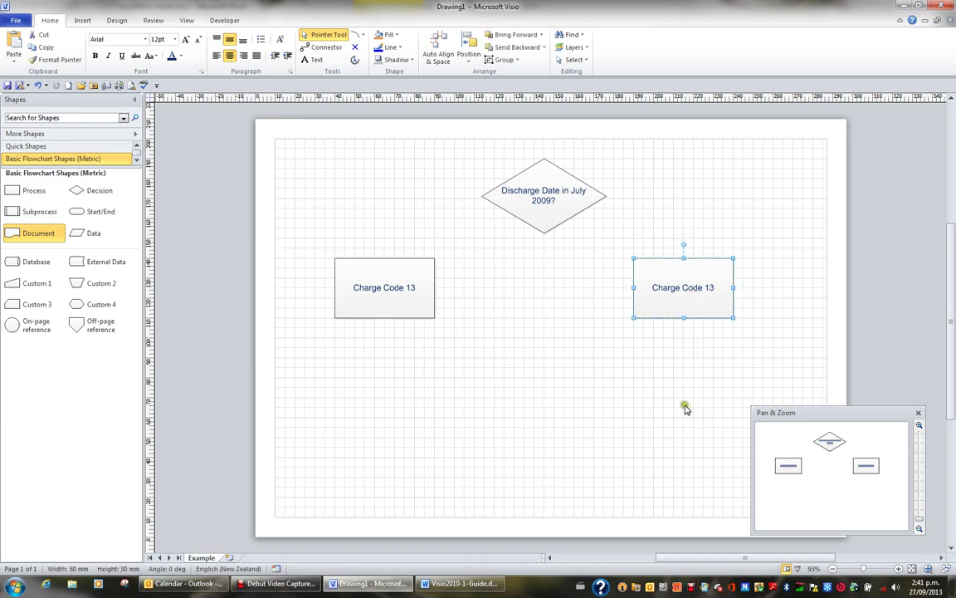
key("F2")
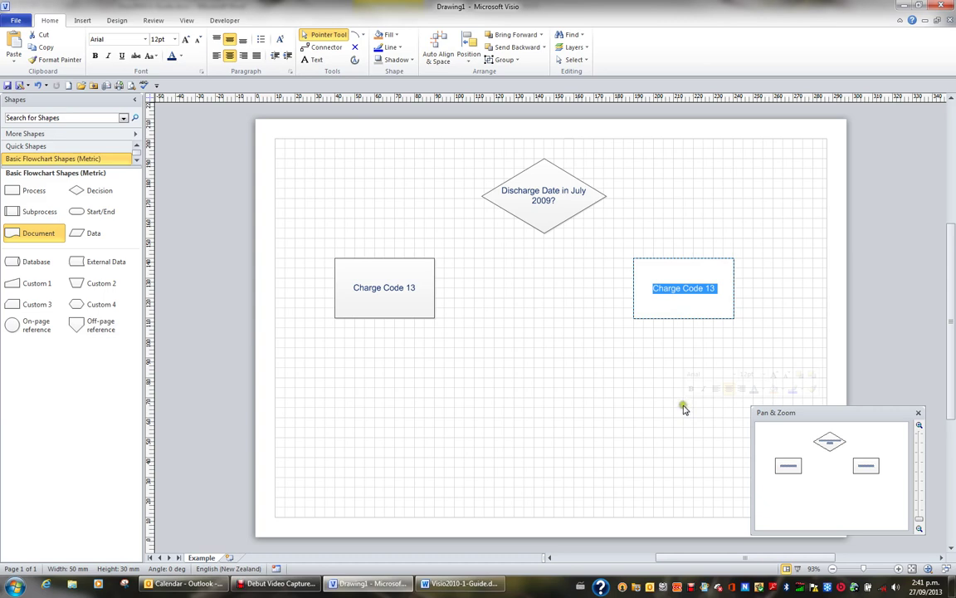
key("End")
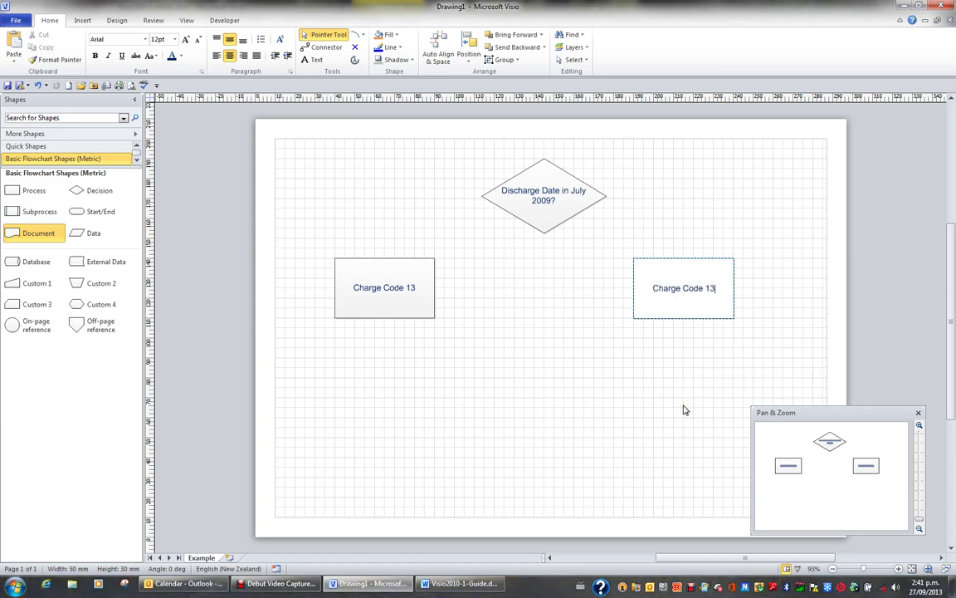
key("BackSpace")
key("BackSpace")
type("35")
left_click(561, 377)
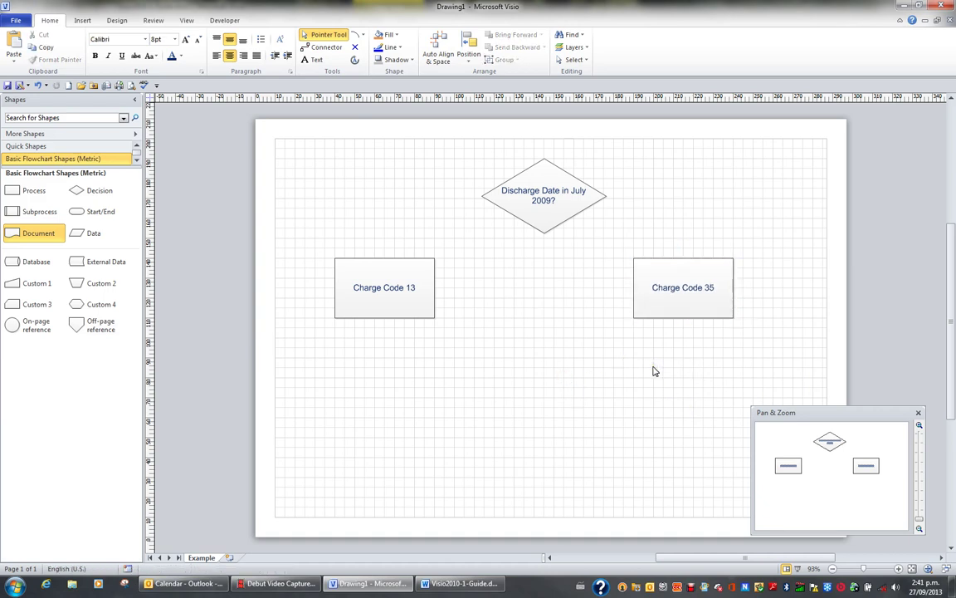